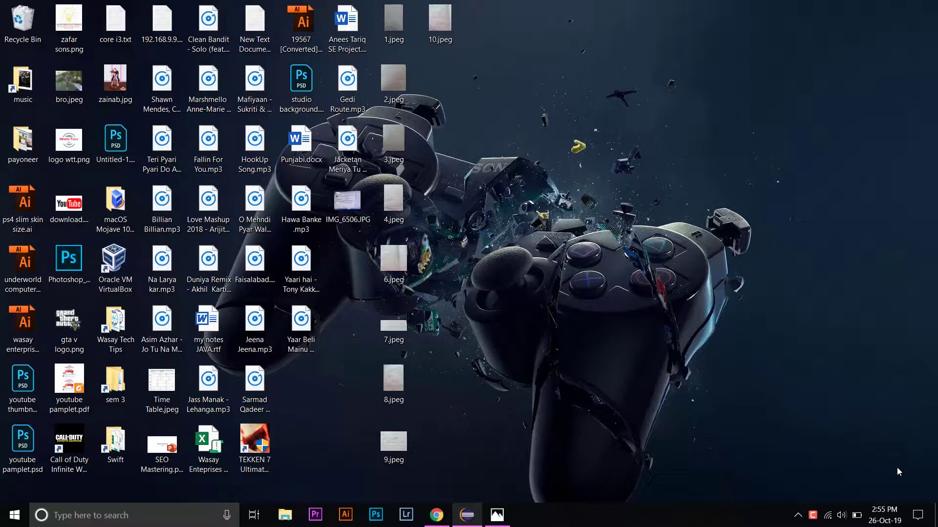
Restore the Eclipse window showing DialogBoxes.java from the taskbar.
{"action": "left_click", "coordinate": [467, 515]}
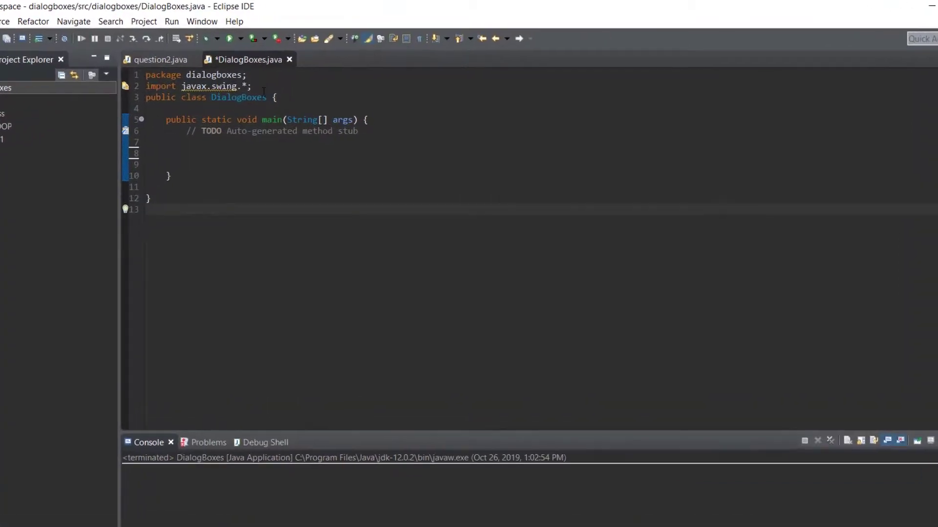
Insert a blank line below the javax.swing.* import and check the import text.
{"action": "left_click", "coordinate": [241, 92]}
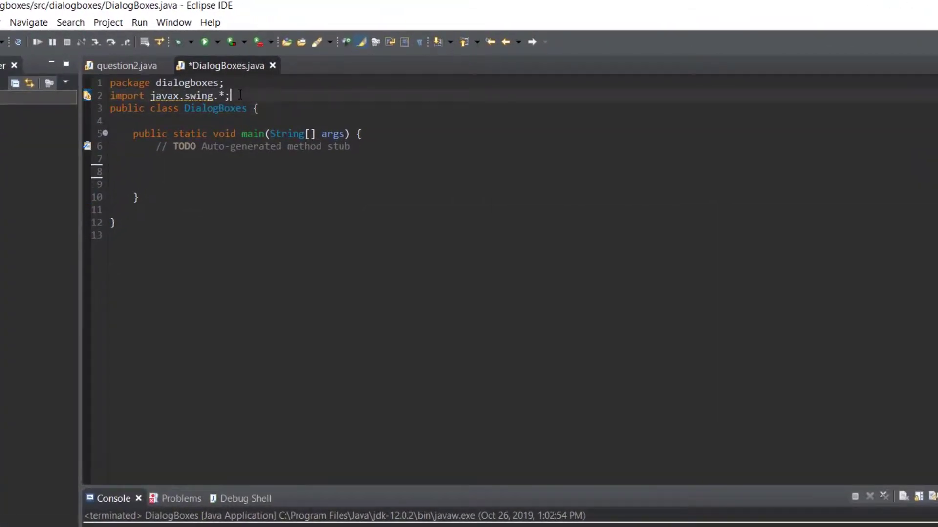
{"action": "key", "text": "Return"}
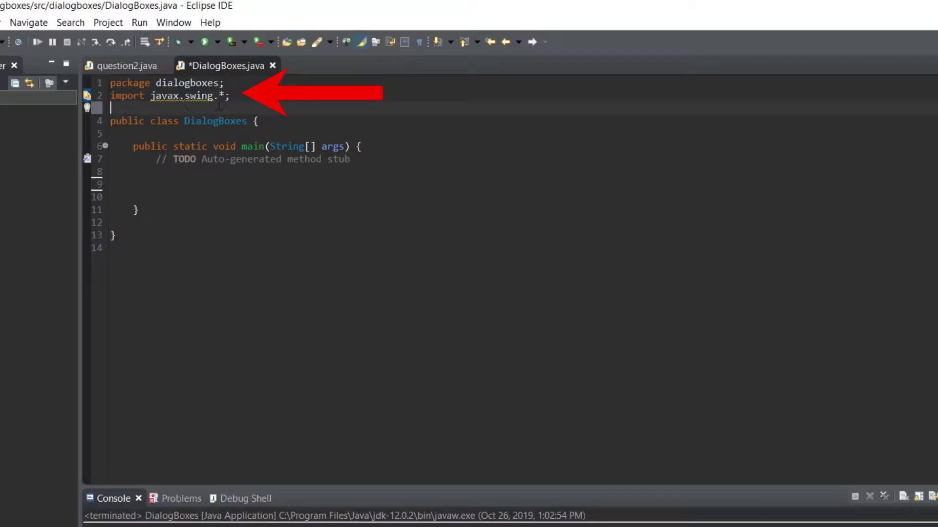
{"action": "left_click", "coordinate": [226, 96]}
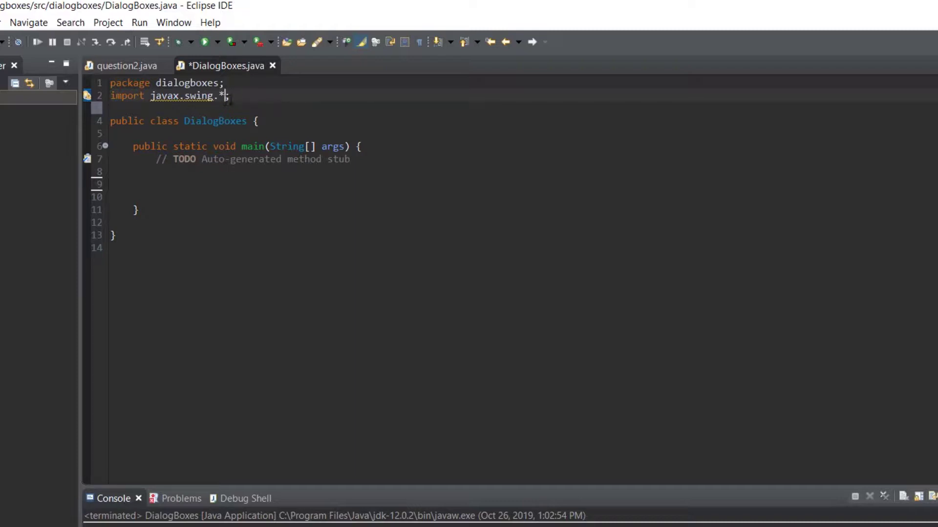
{"action": "left_click_drag", "start_coordinate": [229, 96], "coordinate": [152, 96]}
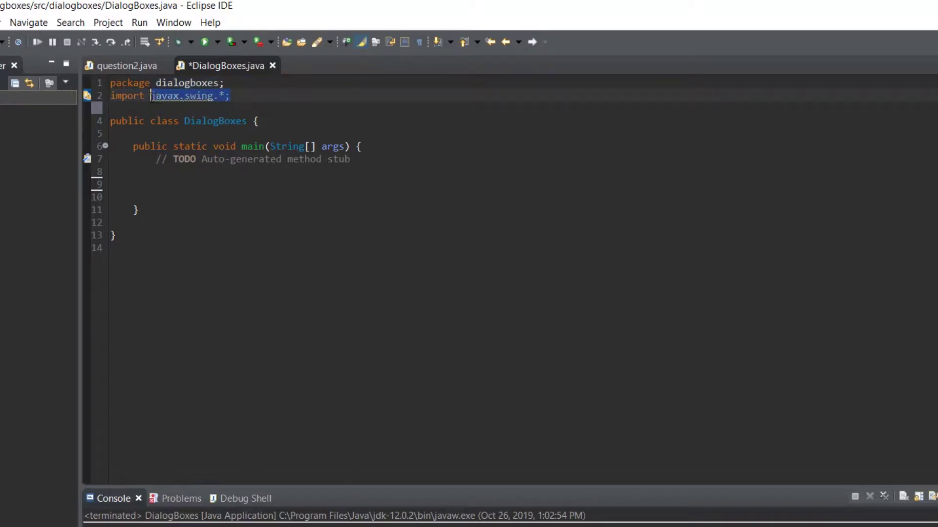
{"action": "left_click", "coordinate": [242, 111]}
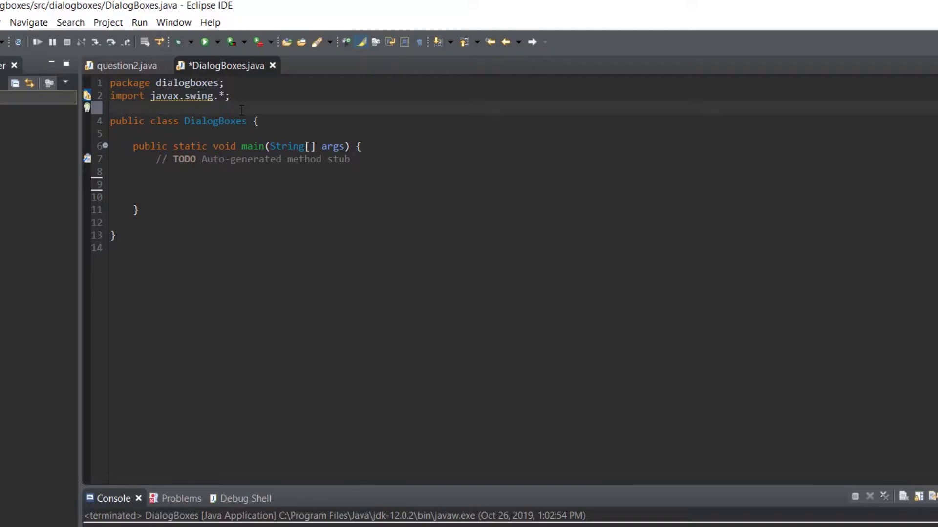
Remove JRE System Library [JavaSE-1.7] from the project's Java Build Path libraries.
{"action": "left_click", "coordinate": [122, 24]}
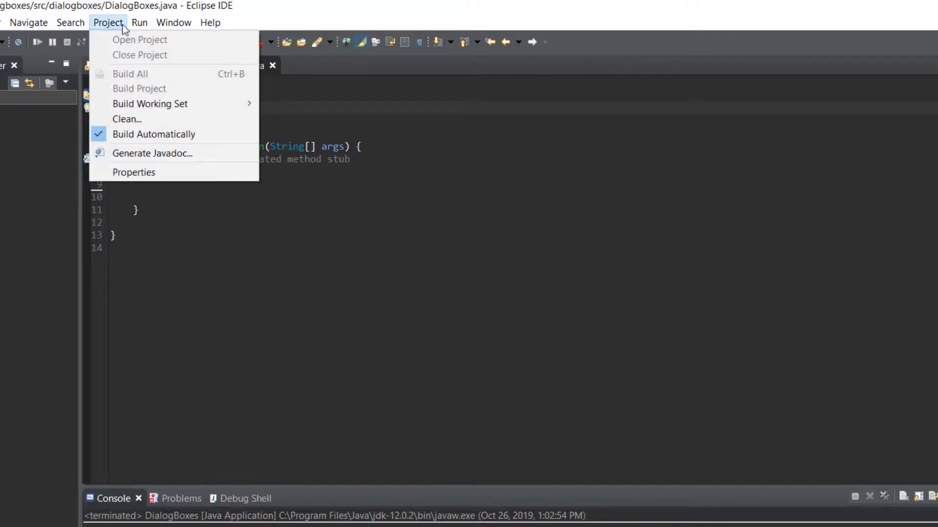
{"action": "left_click", "coordinate": [138, 174]}
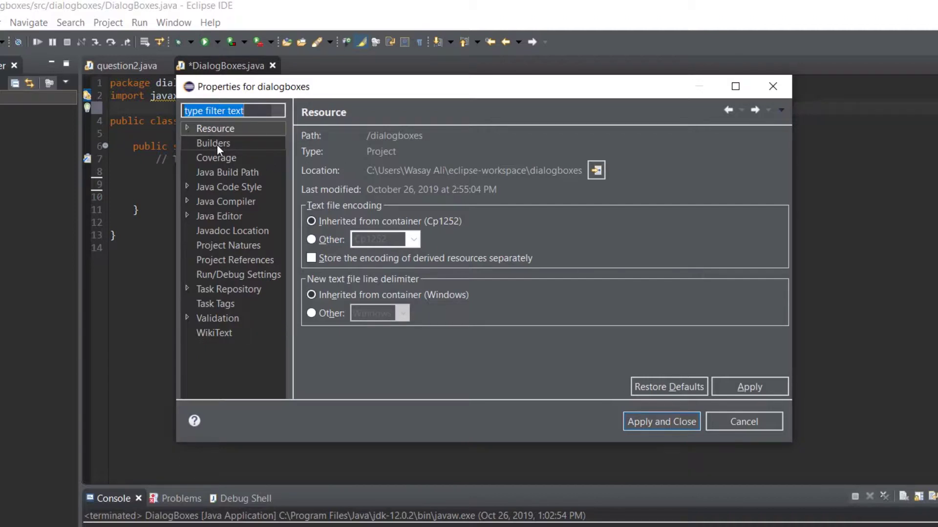
{"action": "left_click", "coordinate": [216, 173]}
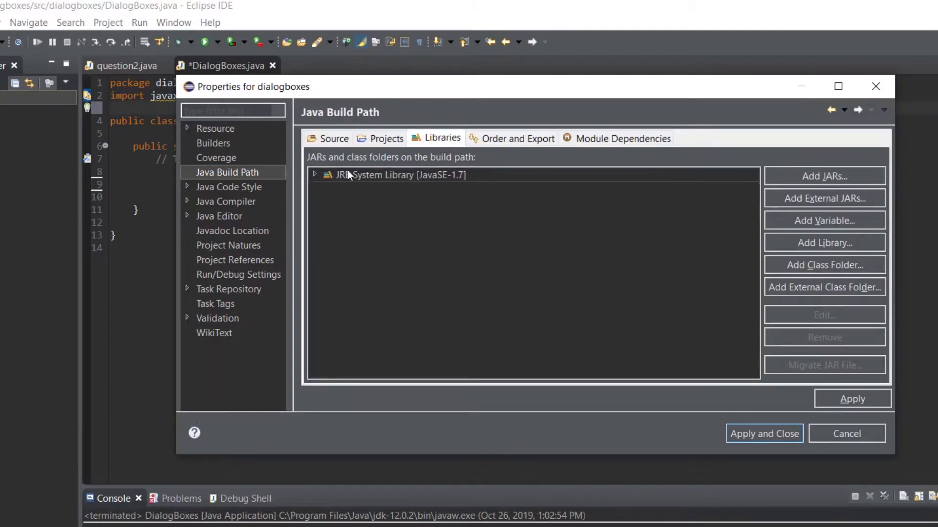
{"action": "left_click", "coordinate": [315, 174]}
{"action": "left_click", "coordinate": [316, 176]}
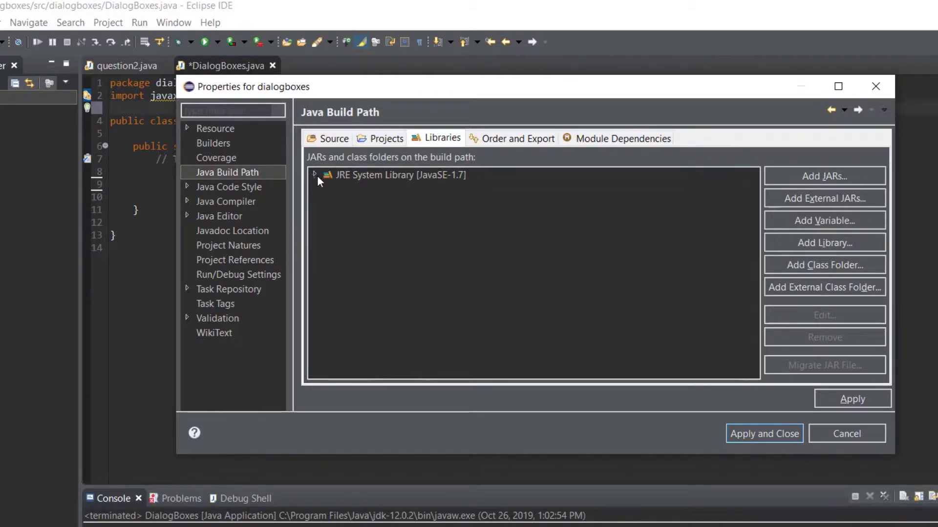
{"action": "left_click", "coordinate": [368, 174]}
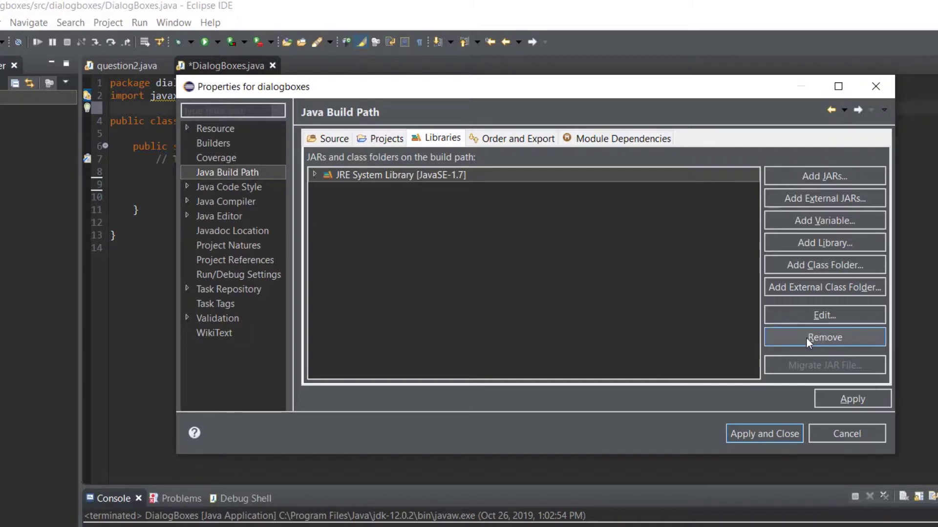
{"action": "left_click", "coordinate": [824, 337]}
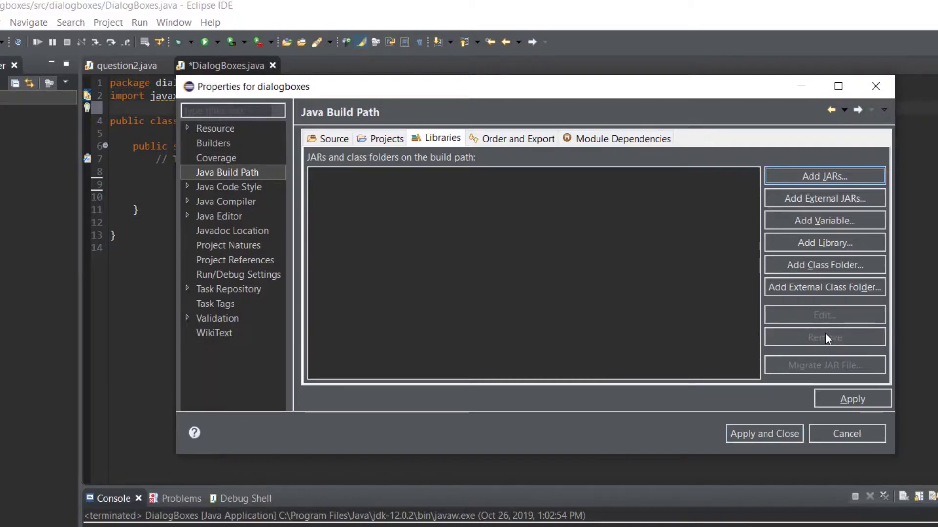
Add a JRE System Library using the JavaSE-1.7 execution environment.
{"action": "left_click", "coordinate": [820, 246]}
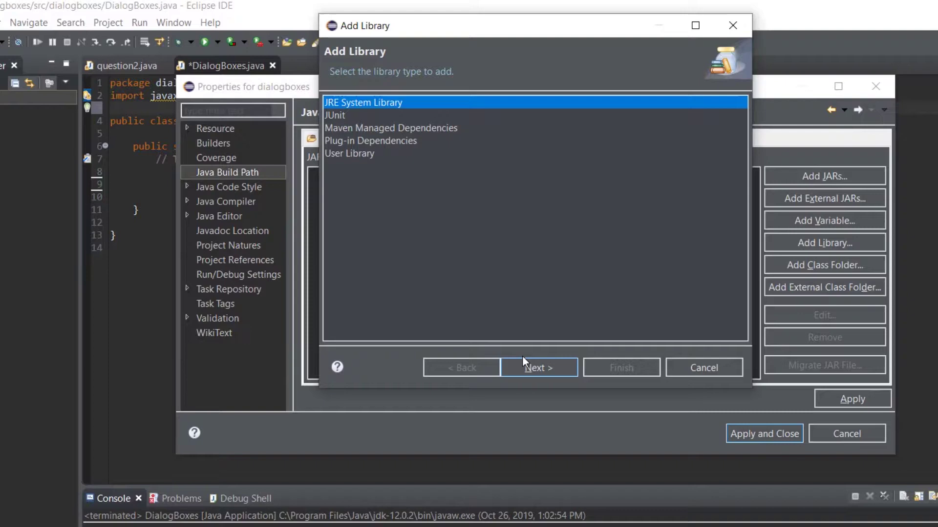
{"action": "left_click", "coordinate": [529, 368]}
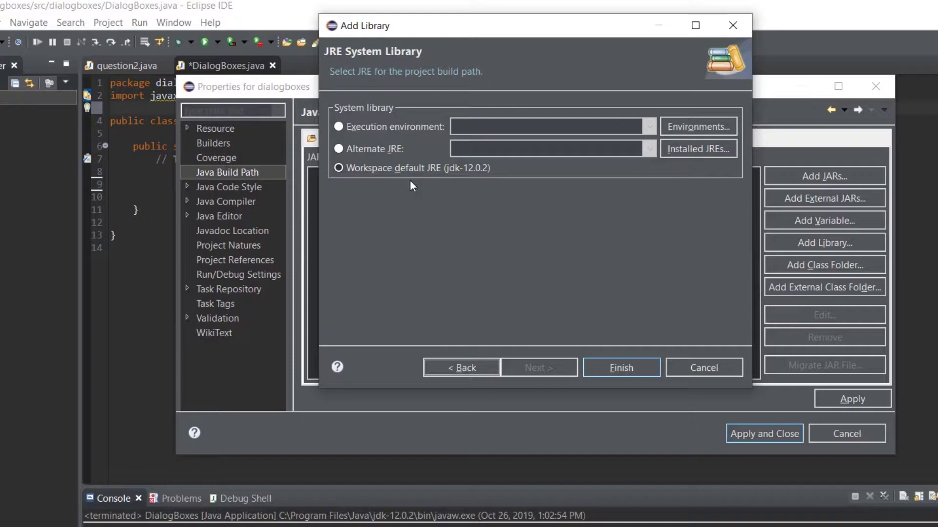
{"action": "left_click", "coordinate": [366, 125]}
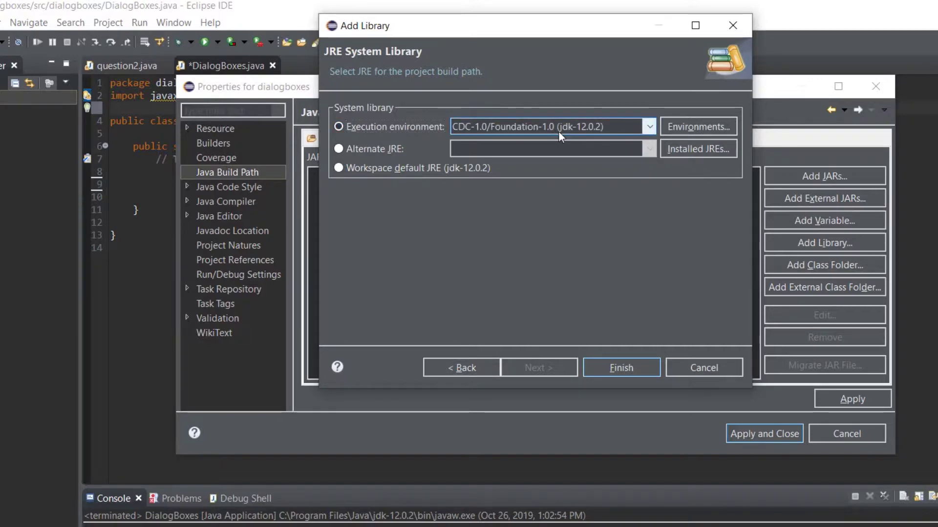
{"action": "left_click", "coordinate": [650, 128]}
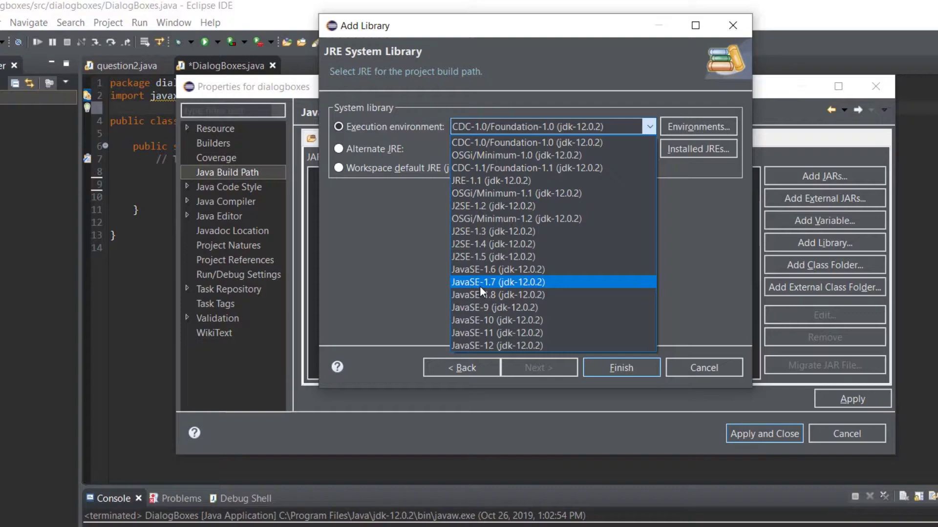
{"action": "left_click", "coordinate": [507, 283]}
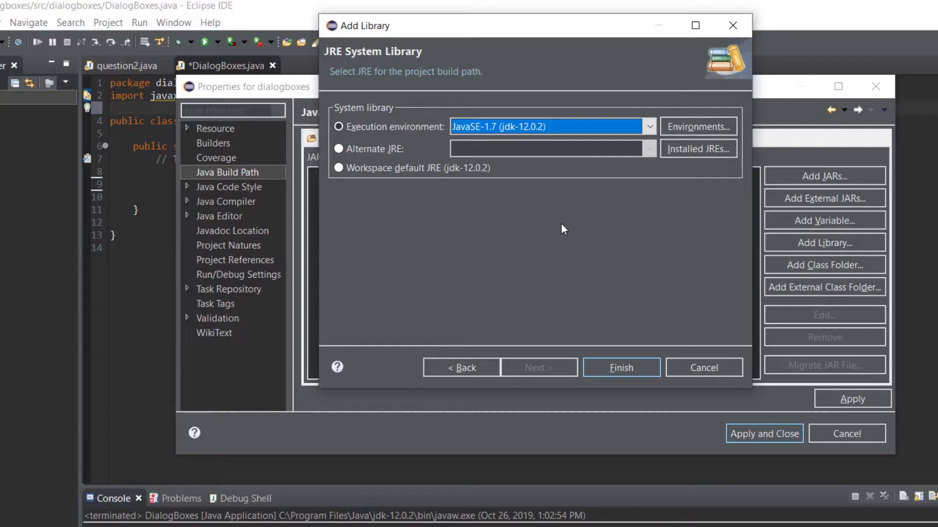
Finish adding the JavaSE-1.7 library and apply the build path changes.
{"action": "left_click", "coordinate": [614, 368]}
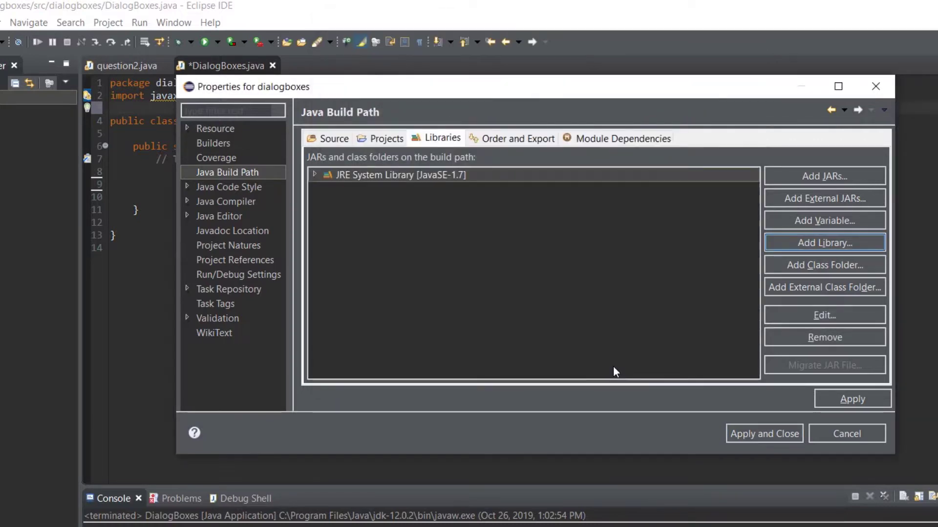
{"action": "left_click", "coordinate": [735, 428]}
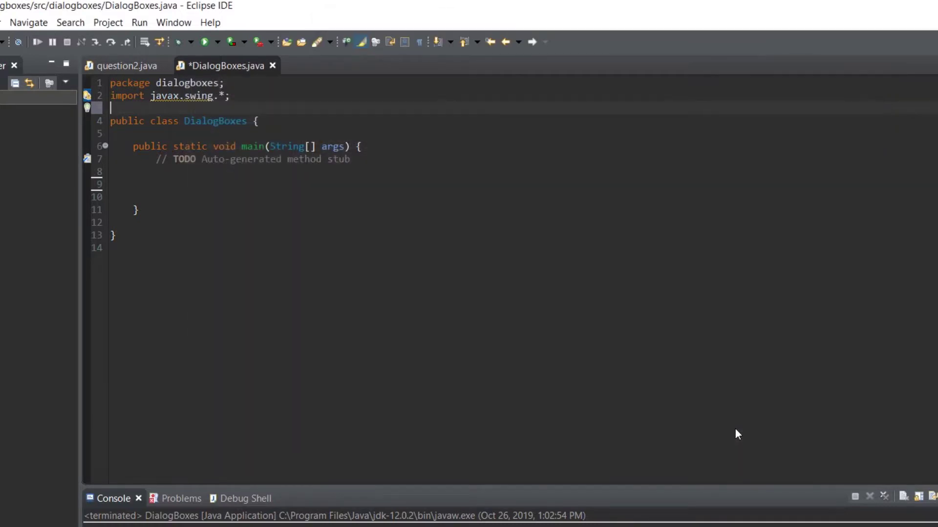
{"action": "left_click", "coordinate": [386, 160]}
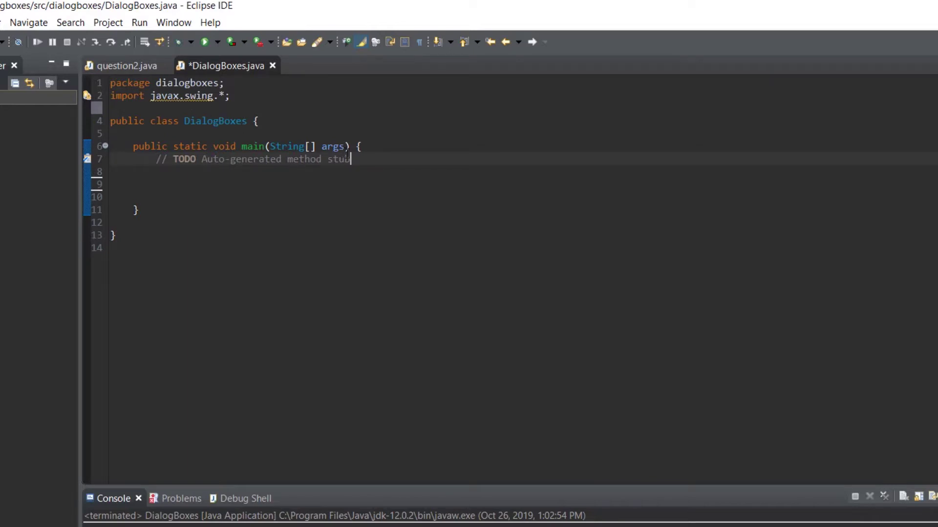
Write JOptionPane.showMessageDialog(null, "Subscribe"); on a new line in main.
{"action": "key", "text": "Return"}
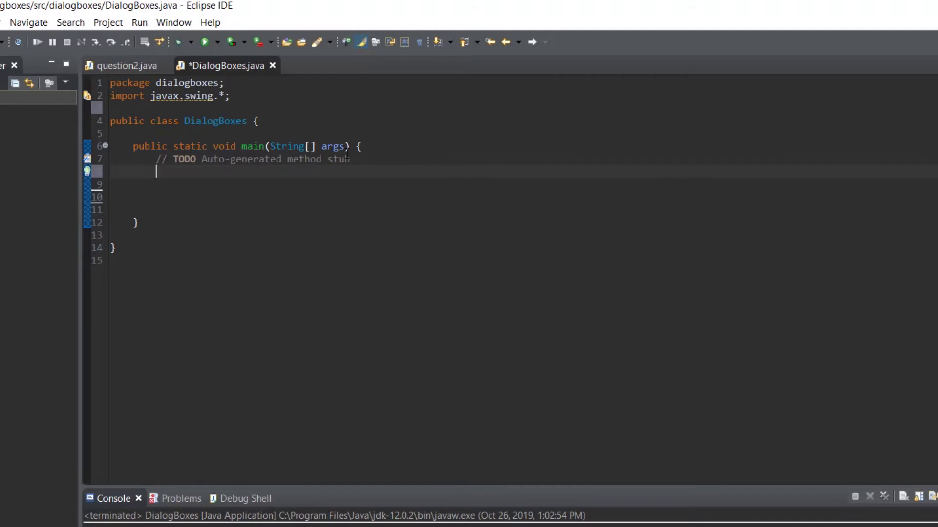
{"action": "type", "text": "JOpti"}
{"action": "type", "text": "onPane"}
{"action": "type", "text": "."}
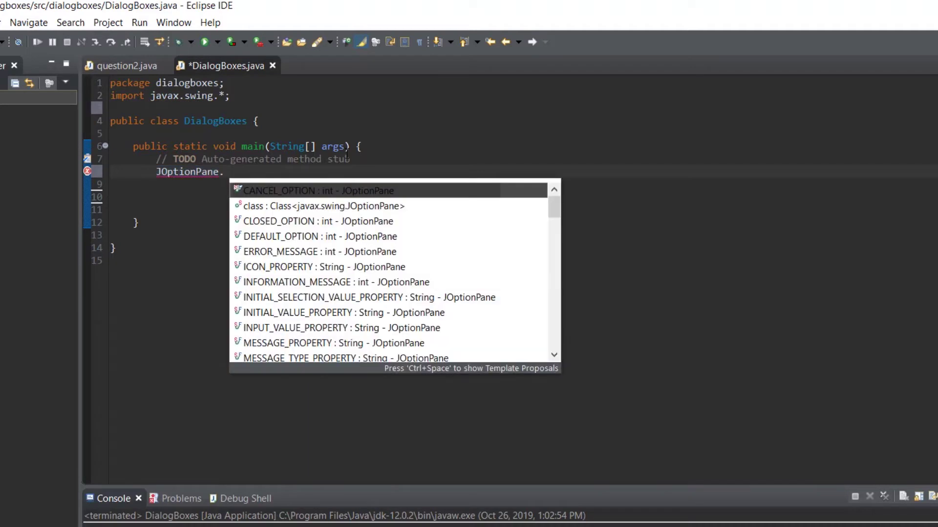
{"action": "type", "text": "showmes"}
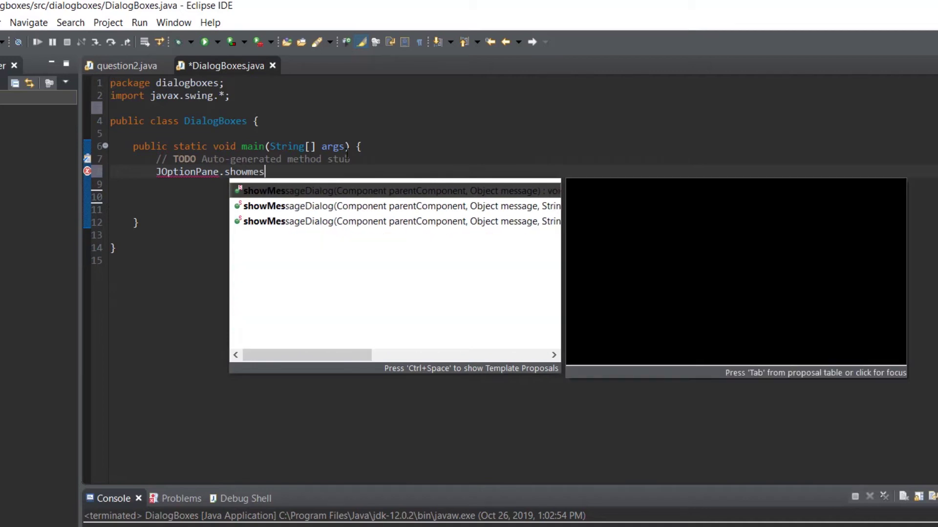
{"action": "type", "text": "s"}
{"action": "key", "text": "Return"}
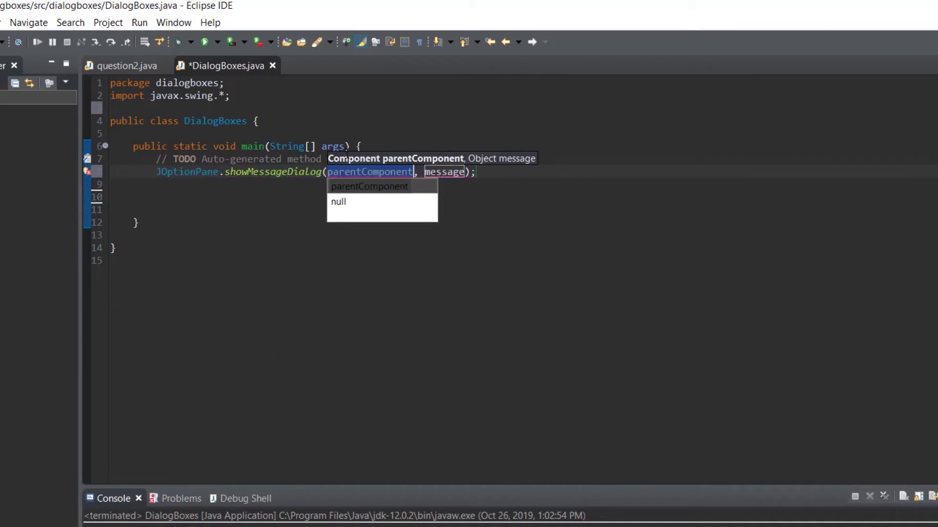
{"action": "type", "text": "null"}
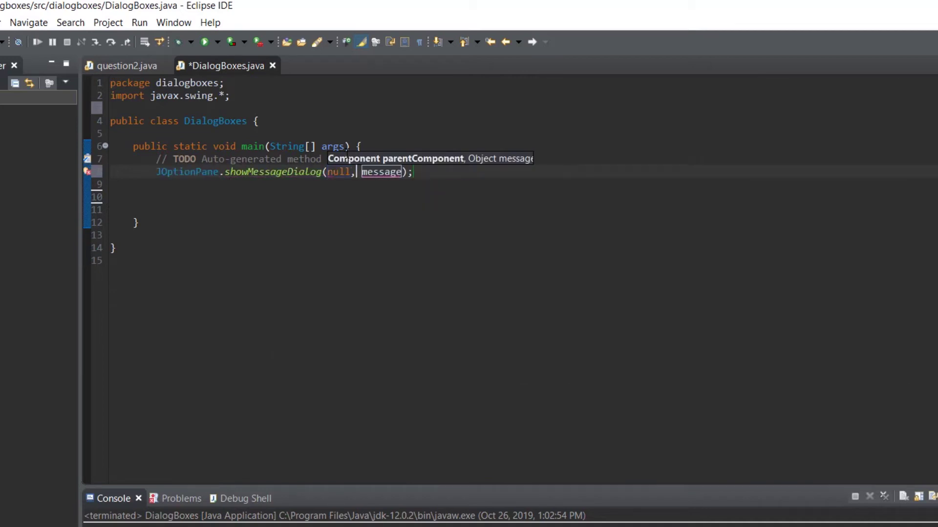
{"action": "key", "text": "Tab"}
{"action": "key", "text": "Right"}
{"action": "key", "text": "BackSpace"}
{"action": "key", "text": "BackSpace"}
{"action": "key", "text": "BackSpace"}
{"action": "key", "text": "BackSpace"}
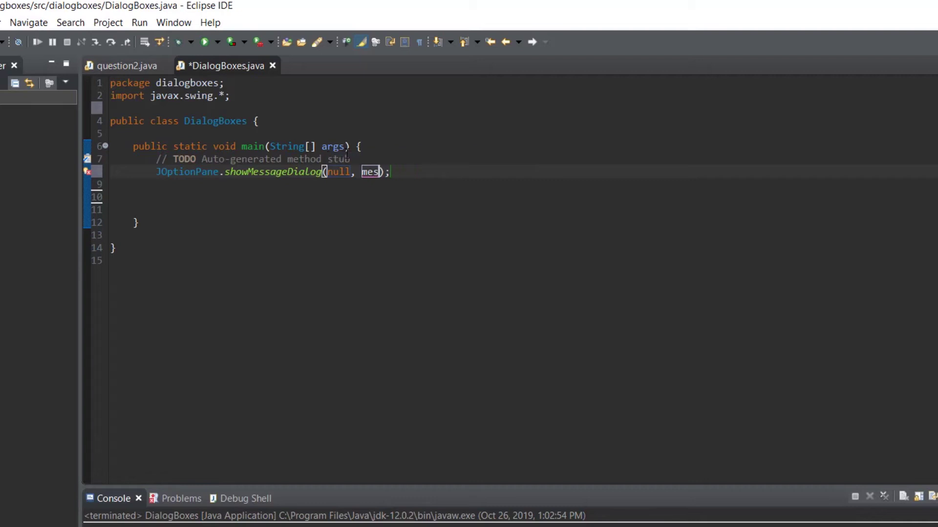
{"action": "key", "text": "BackSpace"}
{"action": "key", "text": "BackSpace"}
{"action": "key", "text": "BackSpace"}
{"action": "type", "text": "\""}
{"action": "type", "text": "Subscri"}
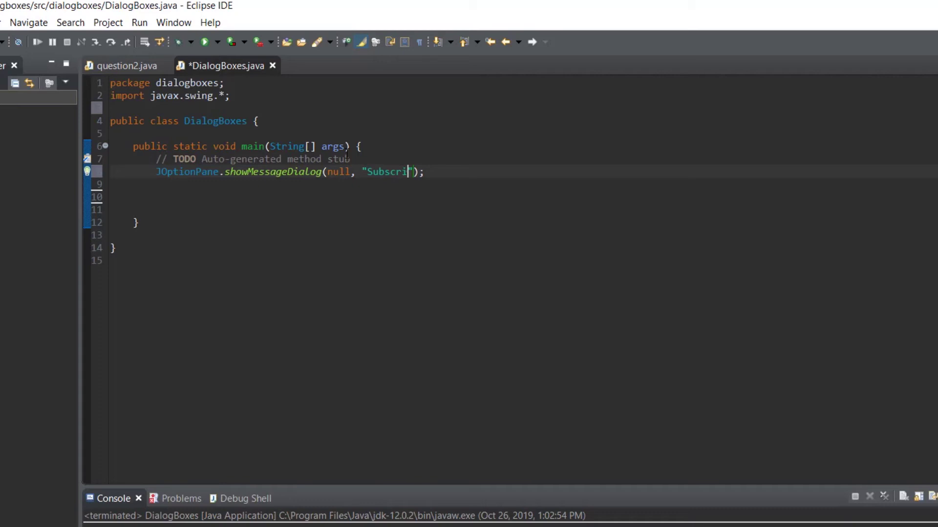
{"action": "type", "text": "be"}
Save and run DialogBoxes, then close the 'Subscribe' message with OK.
{"action": "left_click", "coordinate": [206, 43]}
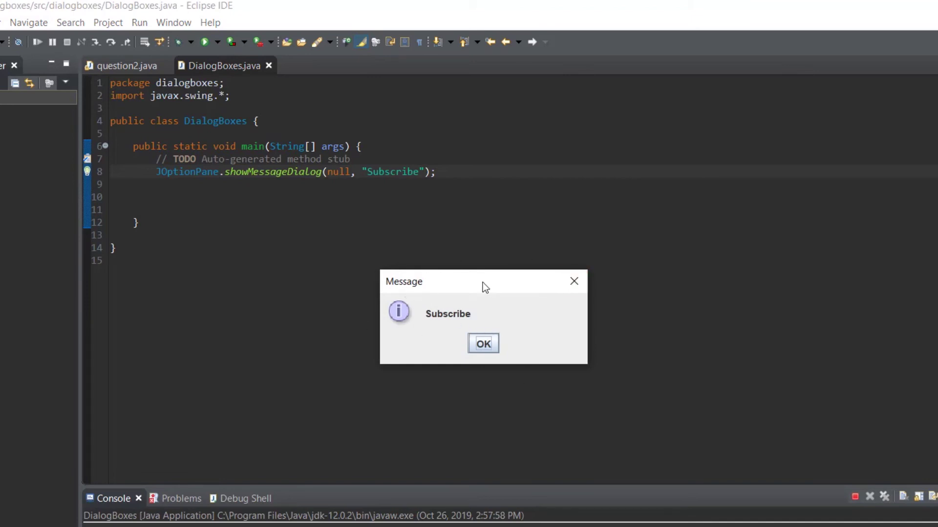
{"action": "left_click_drag", "start_coordinate": [484, 285], "coordinate": [489, 244]}
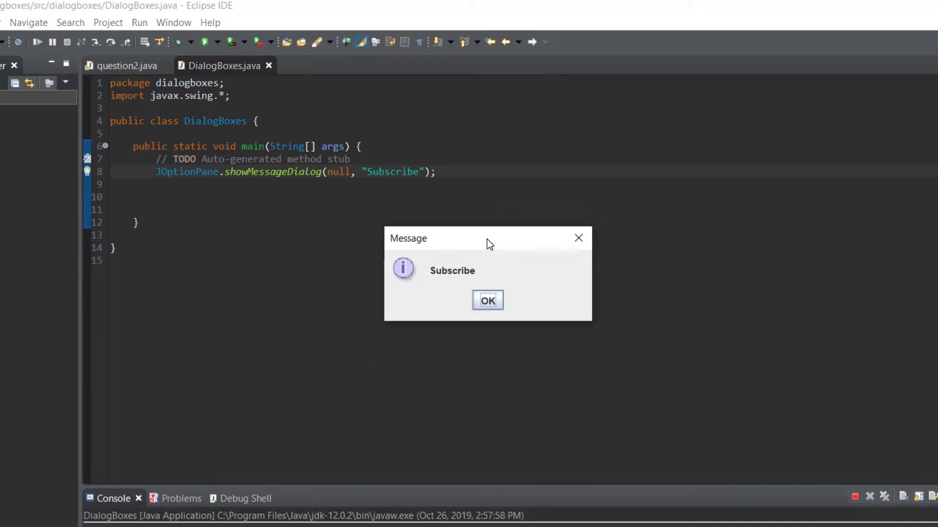
{"action": "left_click", "coordinate": [489, 296]}
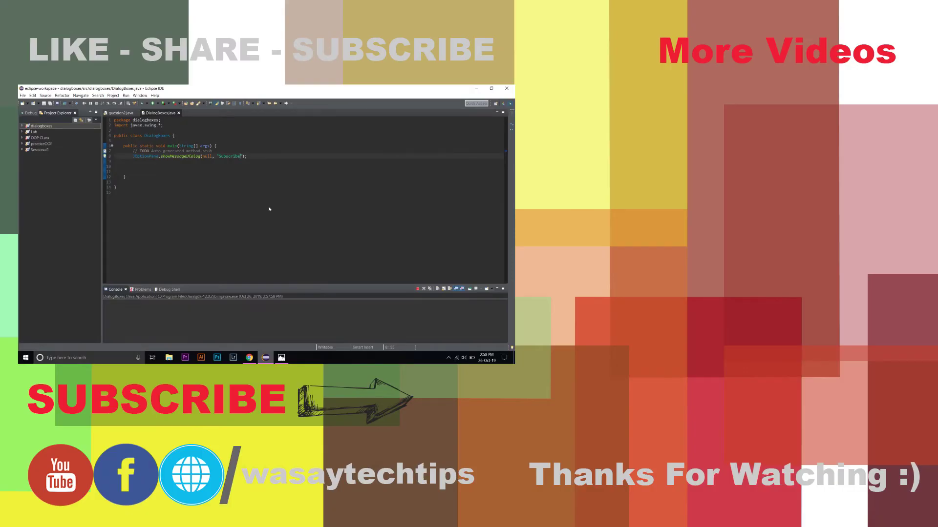